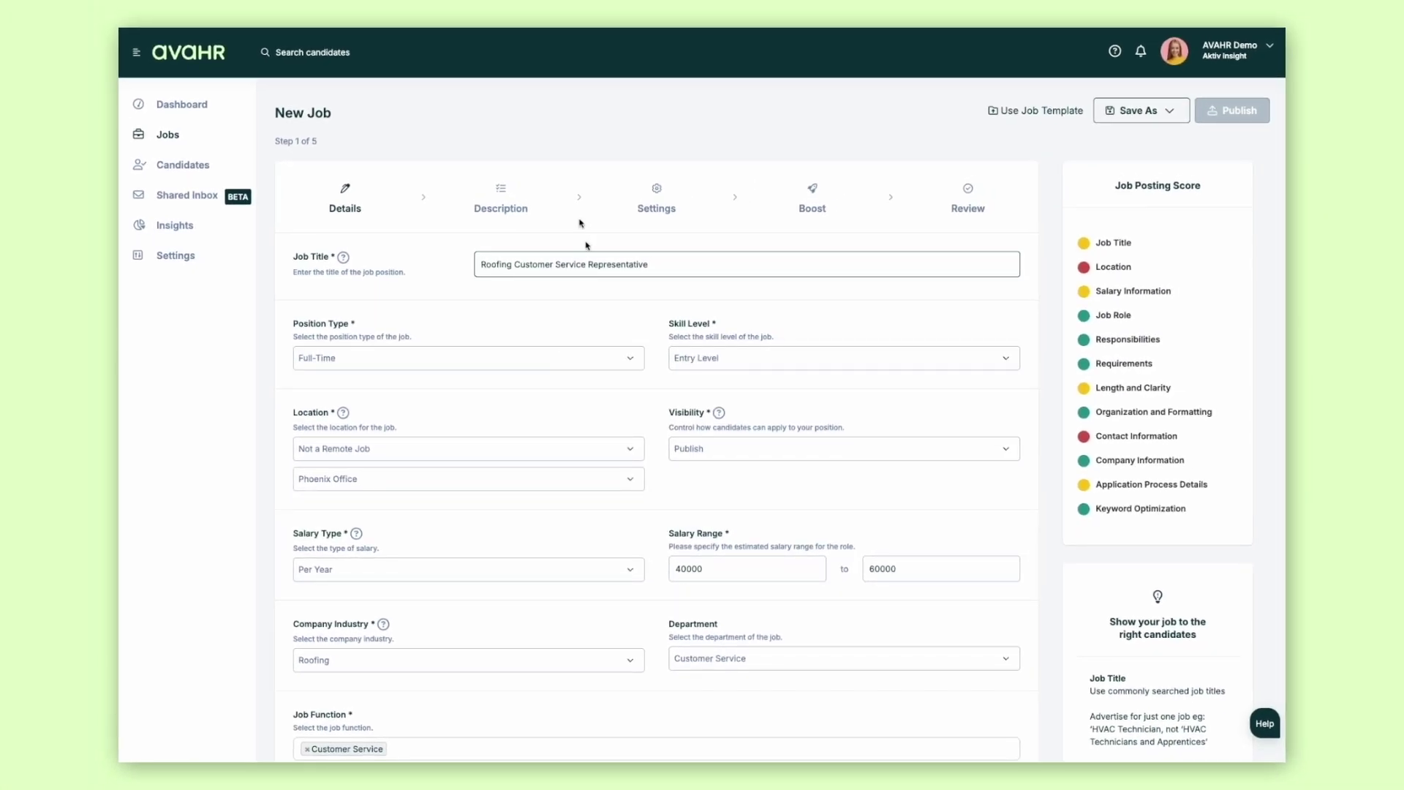
{"action": "scroll", "coordinate": [581, 219], "scroll_direction": "down", "scroll_amount": 1}
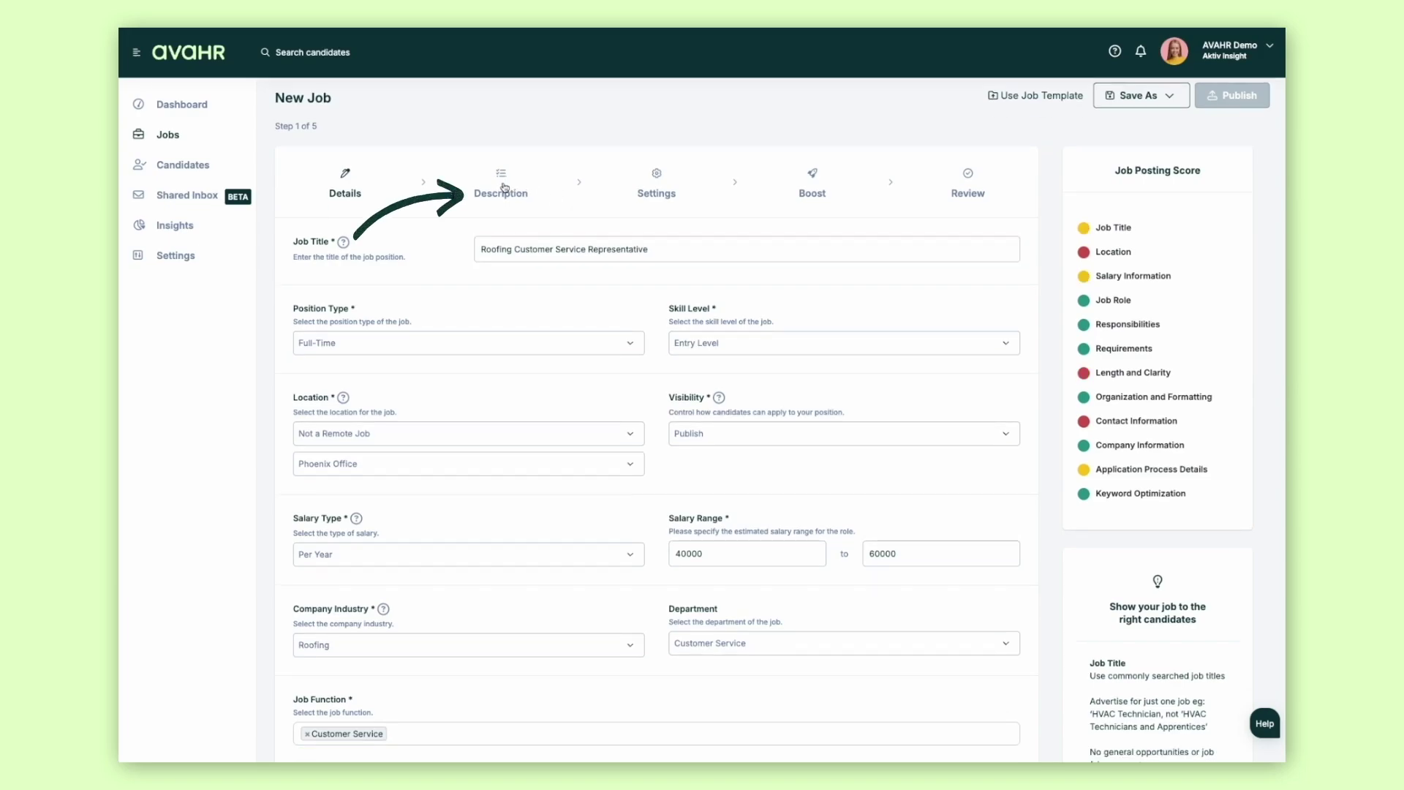
Advance the Roofing Customer Service Representative job draft to its Description step
{"action": "left_click", "coordinate": [506, 190]}
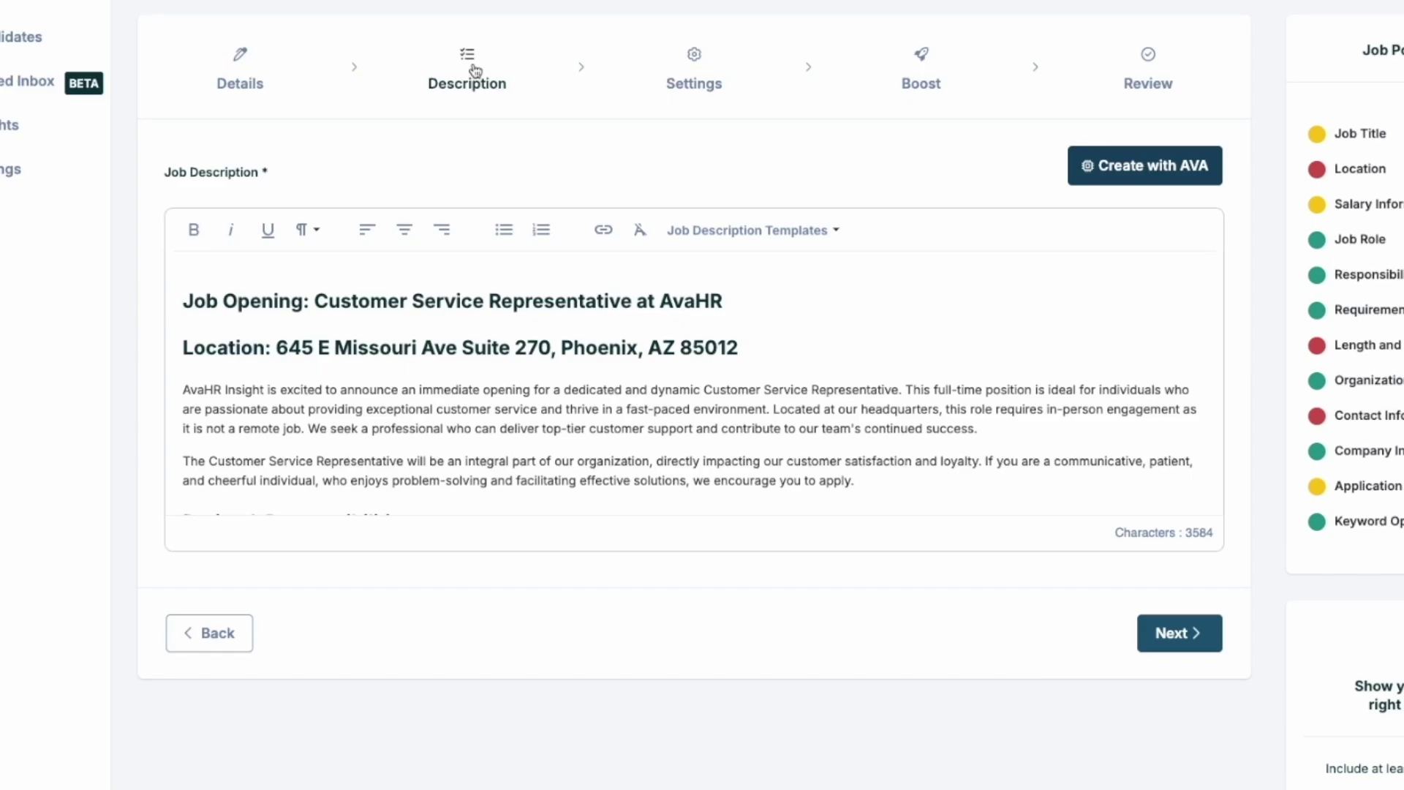
{"action": "scroll", "coordinate": [517, 335], "scroll_direction": "down", "scroll_amount": 2}
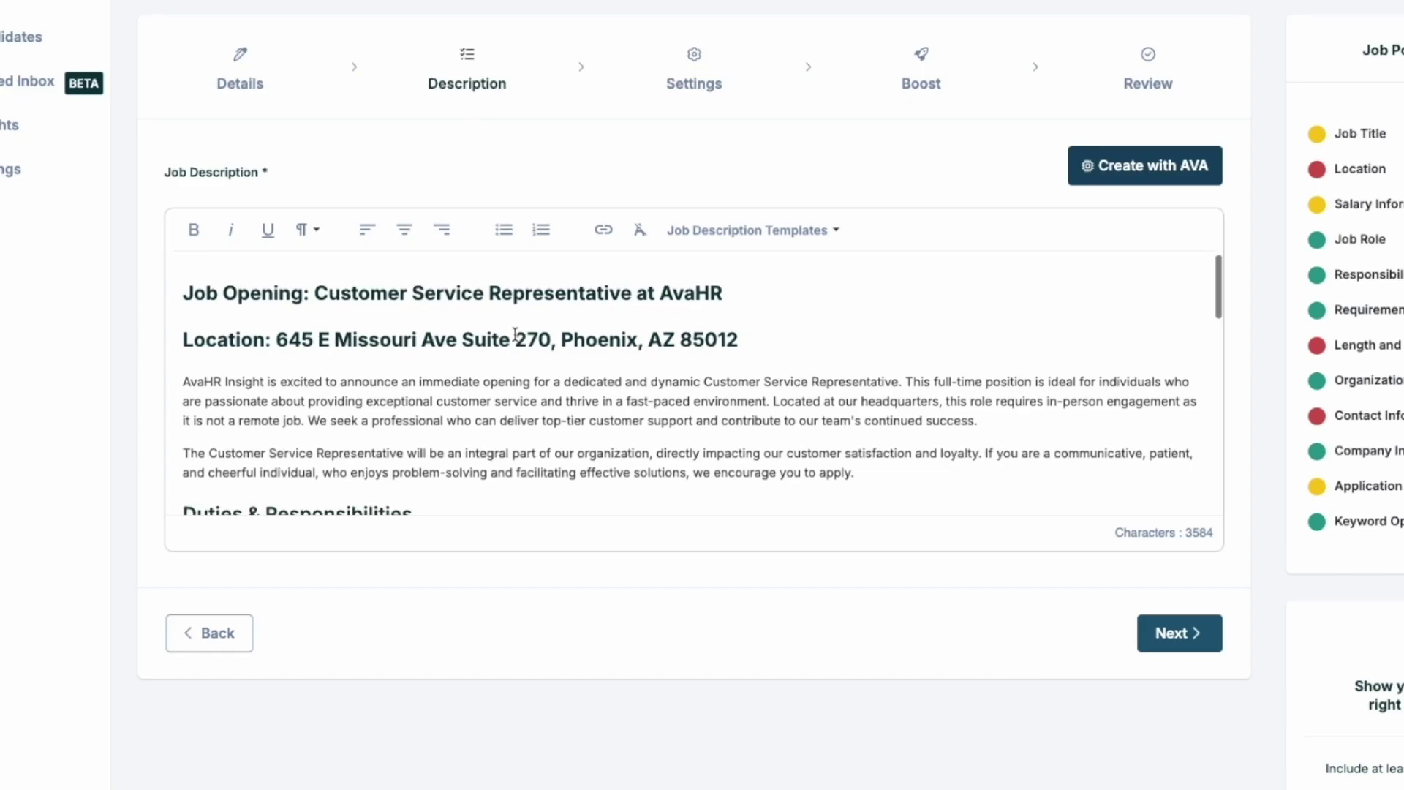
{"action": "scroll", "coordinate": [515, 327], "scroll_direction": "up", "scroll_amount": 1}
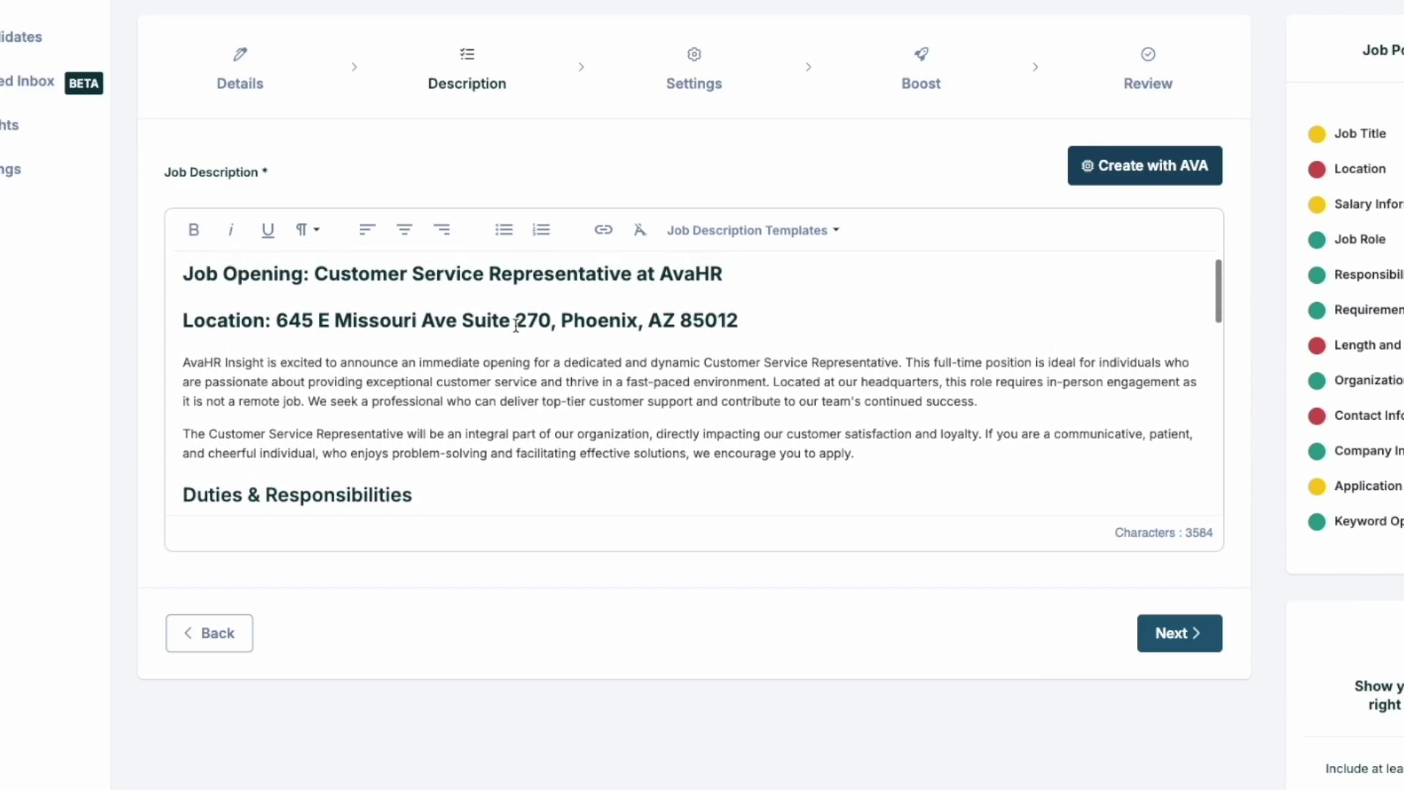
{"action": "scroll", "coordinate": [516, 324], "scroll_direction": "down", "scroll_amount": 1}
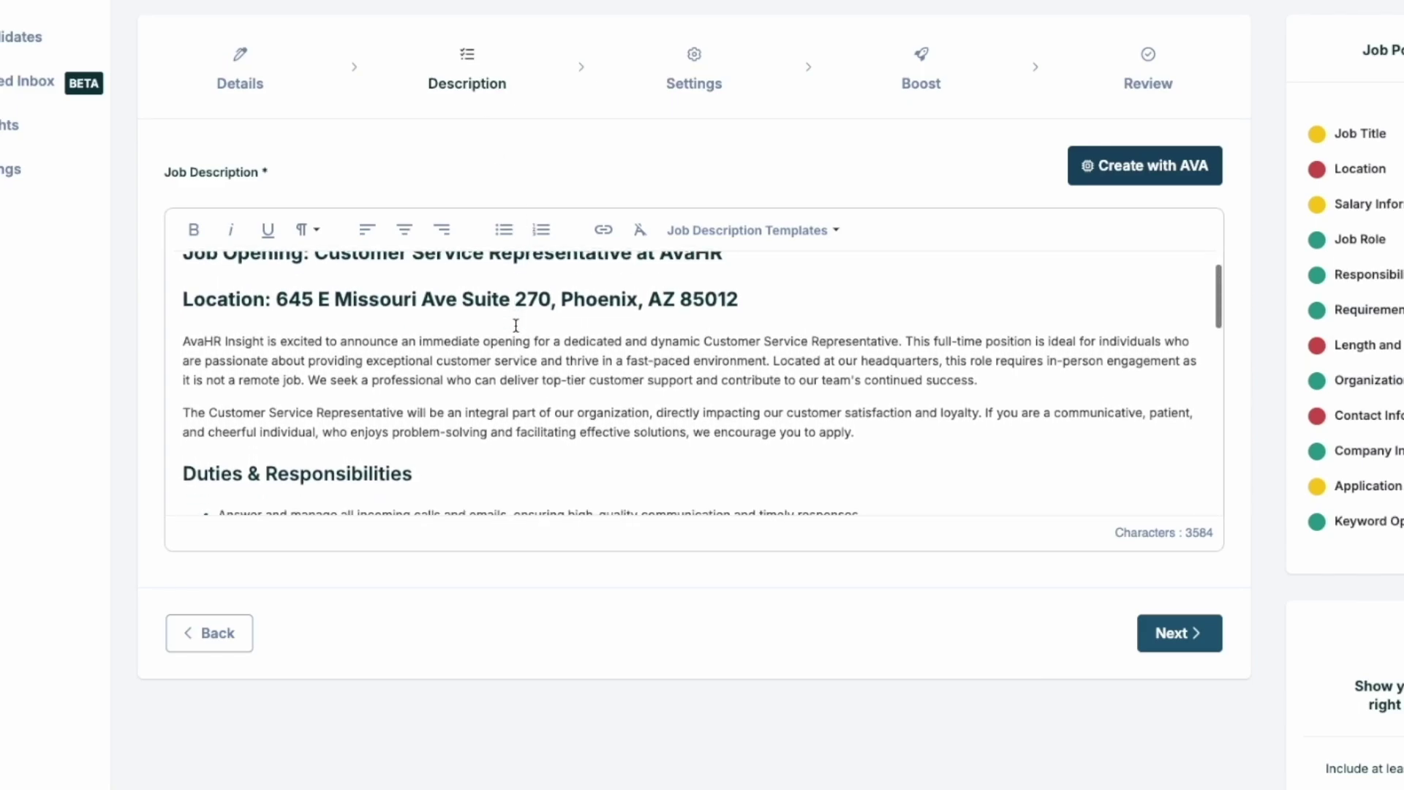
{"action": "left_click", "coordinate": [839, 232]}
{"action": "left_click", "coordinate": [795, 288]}
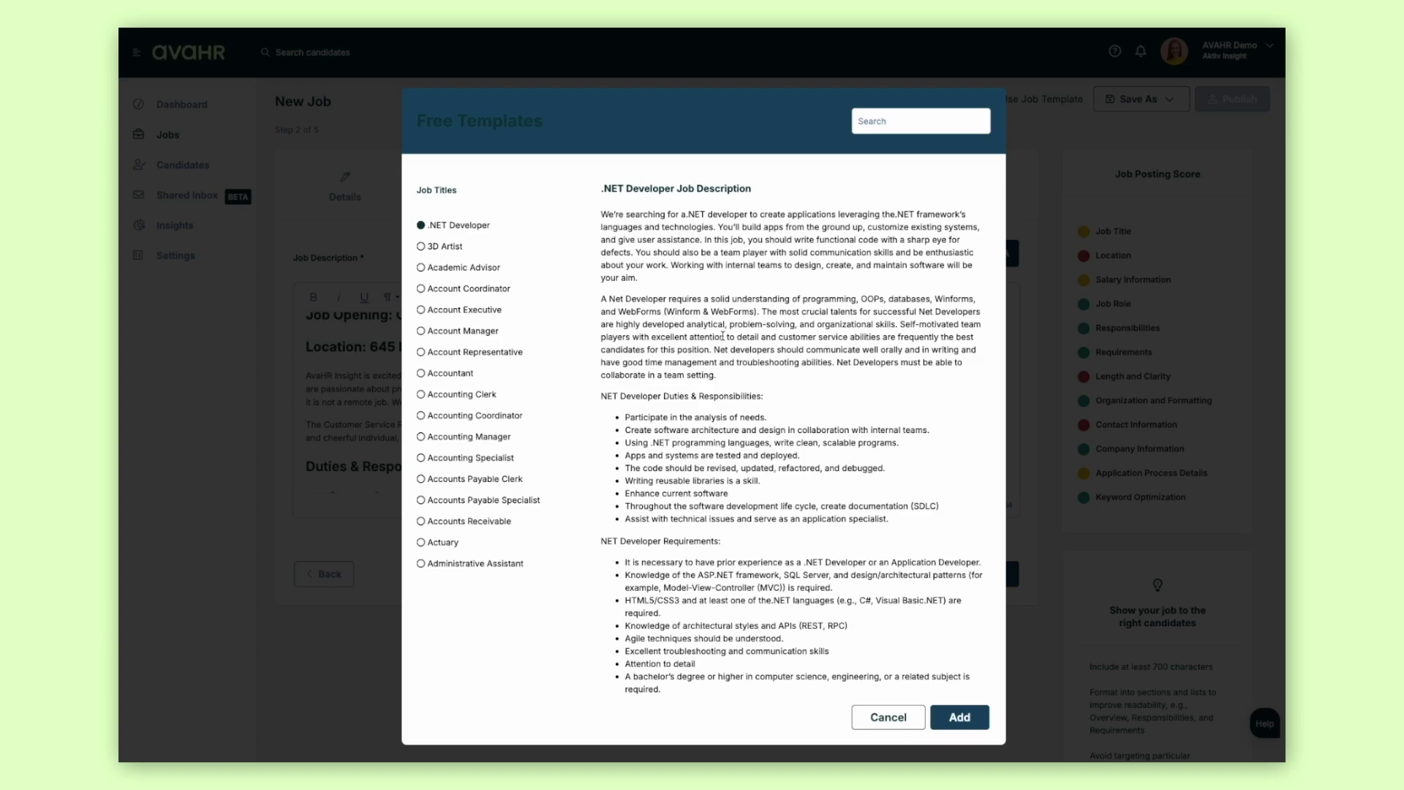
{"action": "left_click", "coordinate": [1016, 292]}
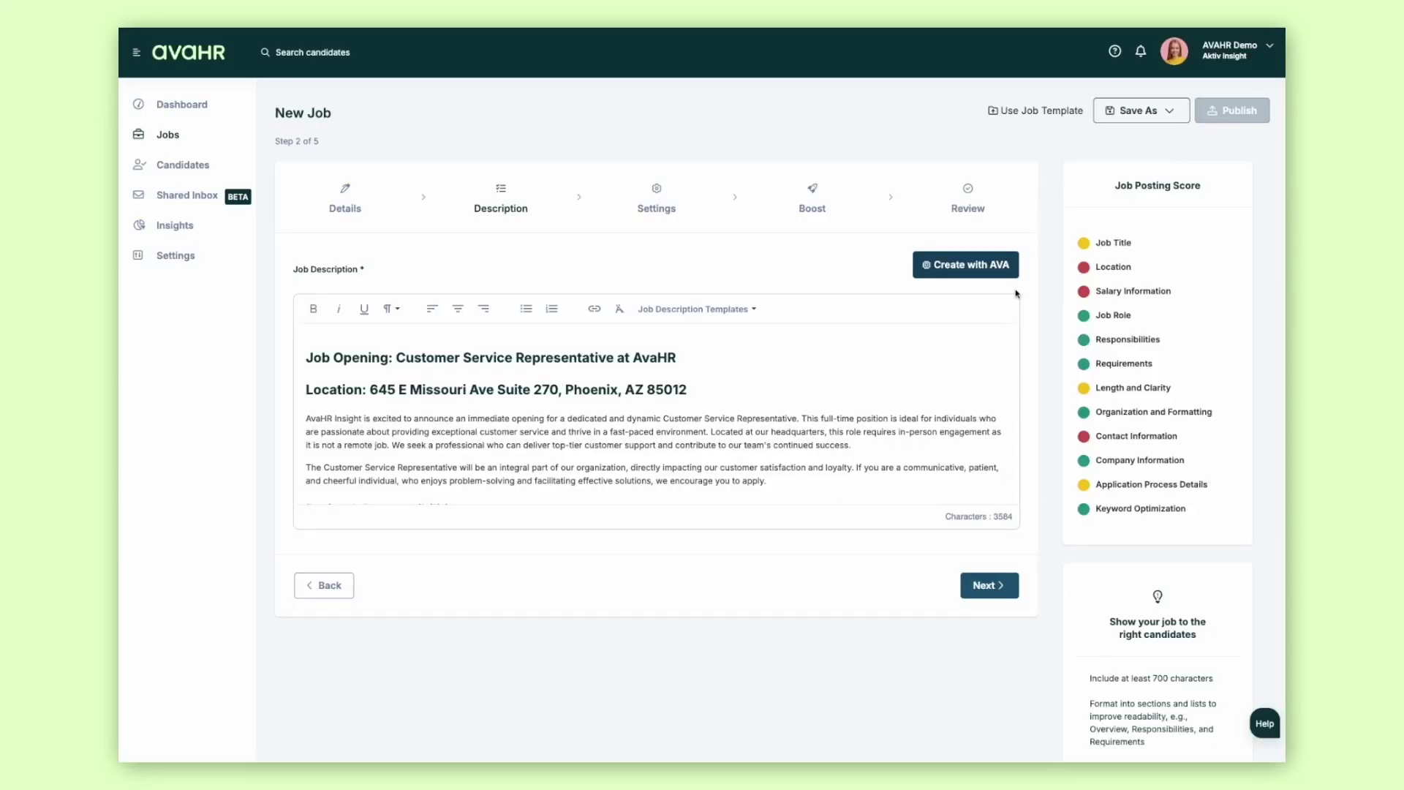
Have AVA generate the Roofing Customer Service Representative description from a role summary and requirements
{"action": "left_click", "coordinate": [970, 275]}
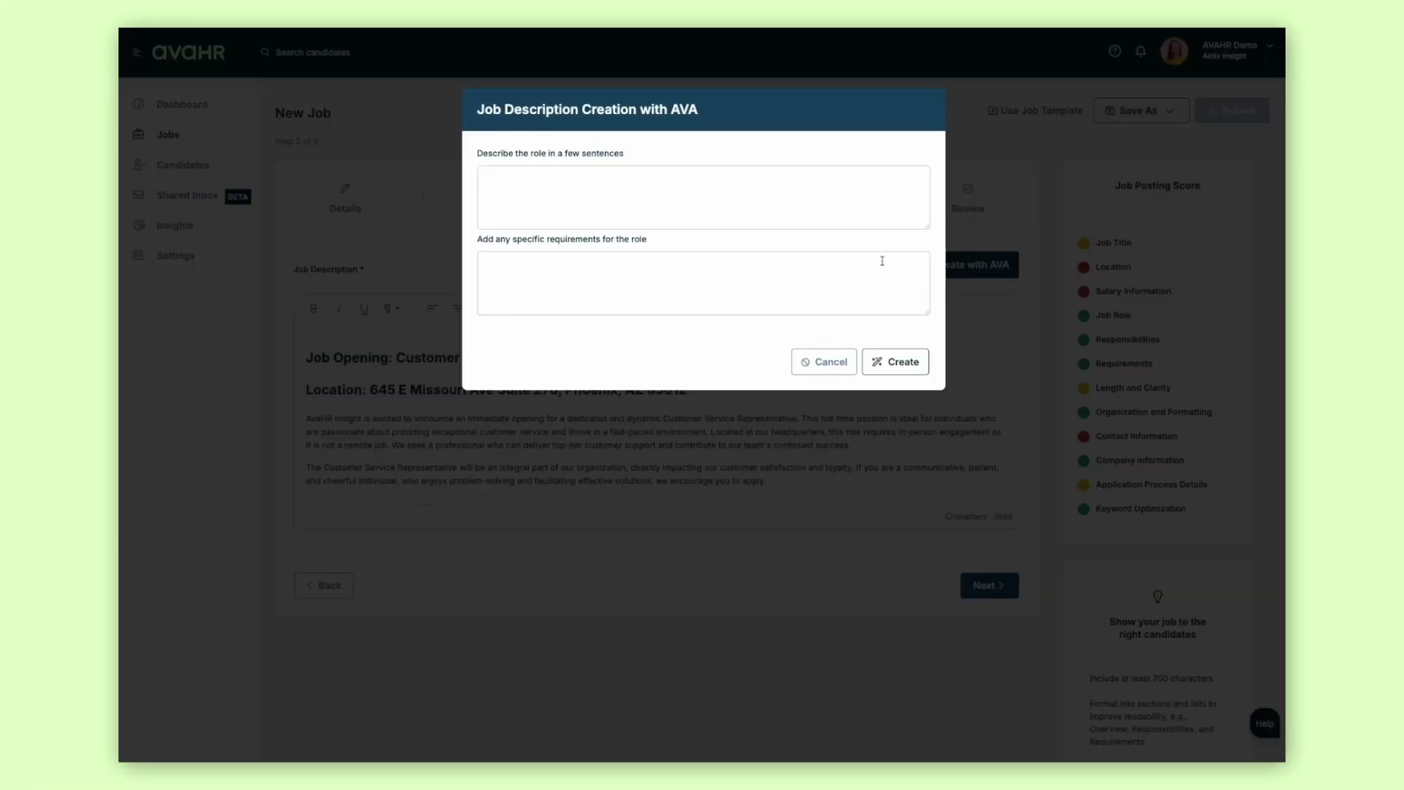
{"action": "left_click", "coordinate": [750, 199]}
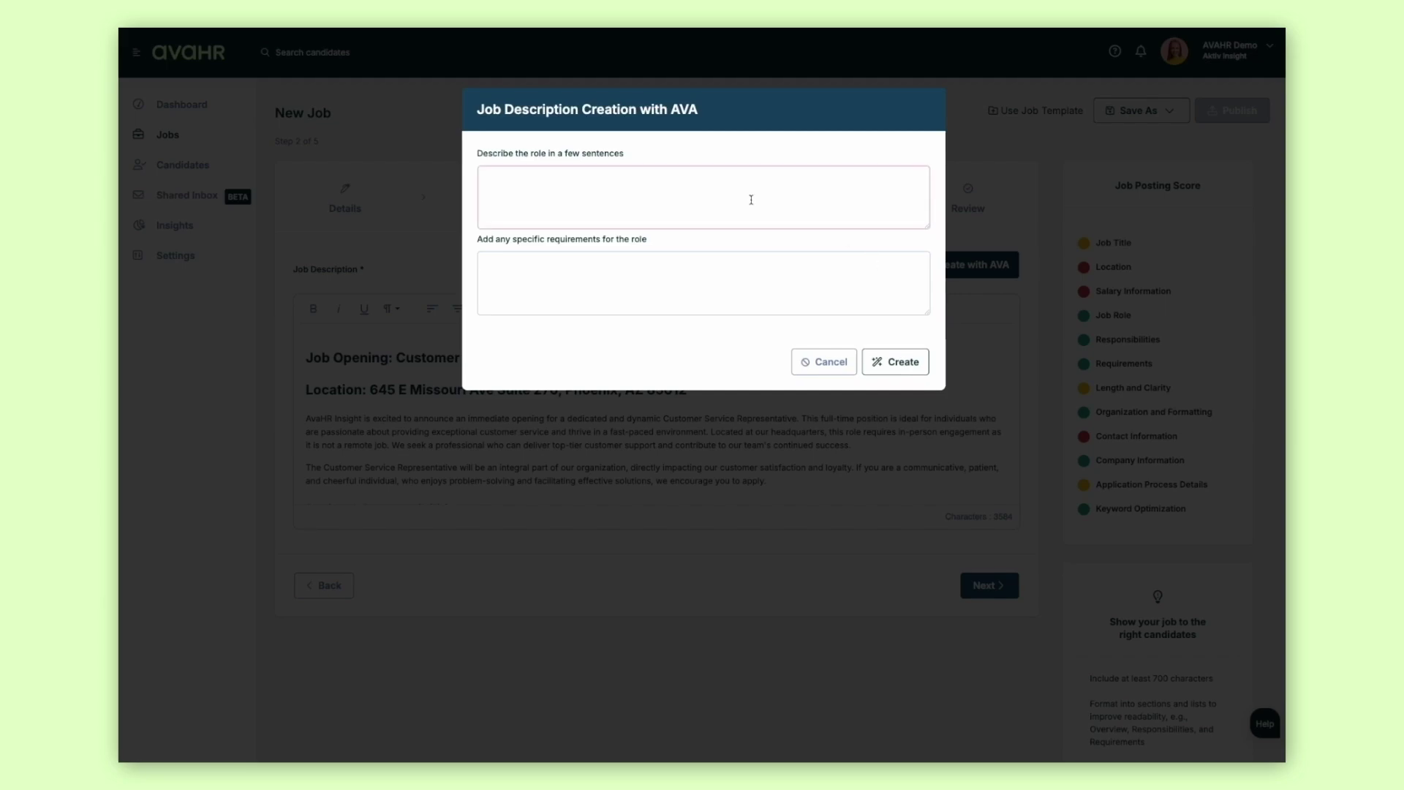
{"action": "type", "text": "Customer Service Representative - first point of contact for our customers, providing friendly and efficient support. Your role includes answering inquiries, troubleshooting issues, and guiding users through our platform to ensure a seamless experience. You'll collaborate with our team to resolve customer concerns, offer product insights, and help businesses get the most out of our ATS. If you enjoy problem-solving, have strong communication skills, and love helping others, this role is perfect for you!"}
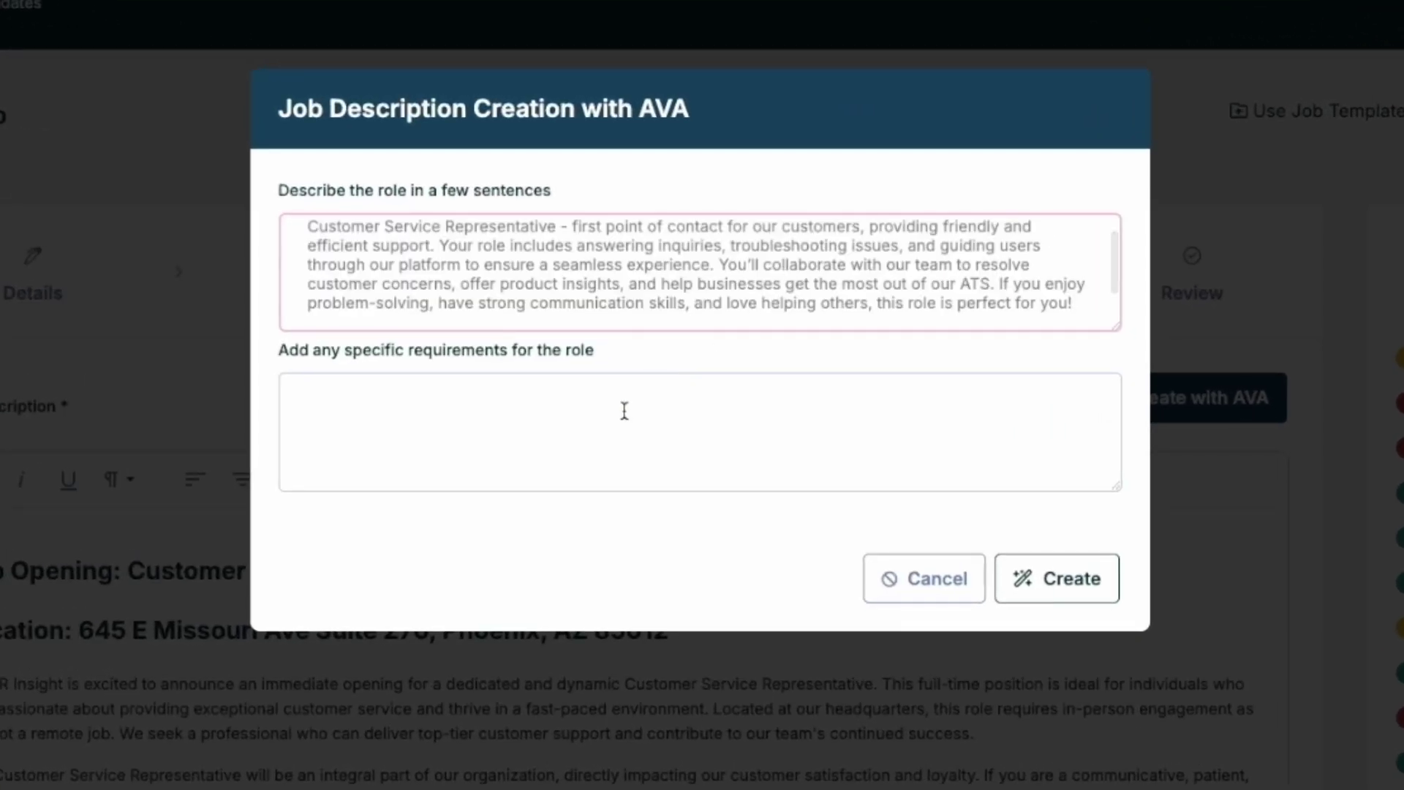
{"action": "left_click", "coordinate": [623, 410]}
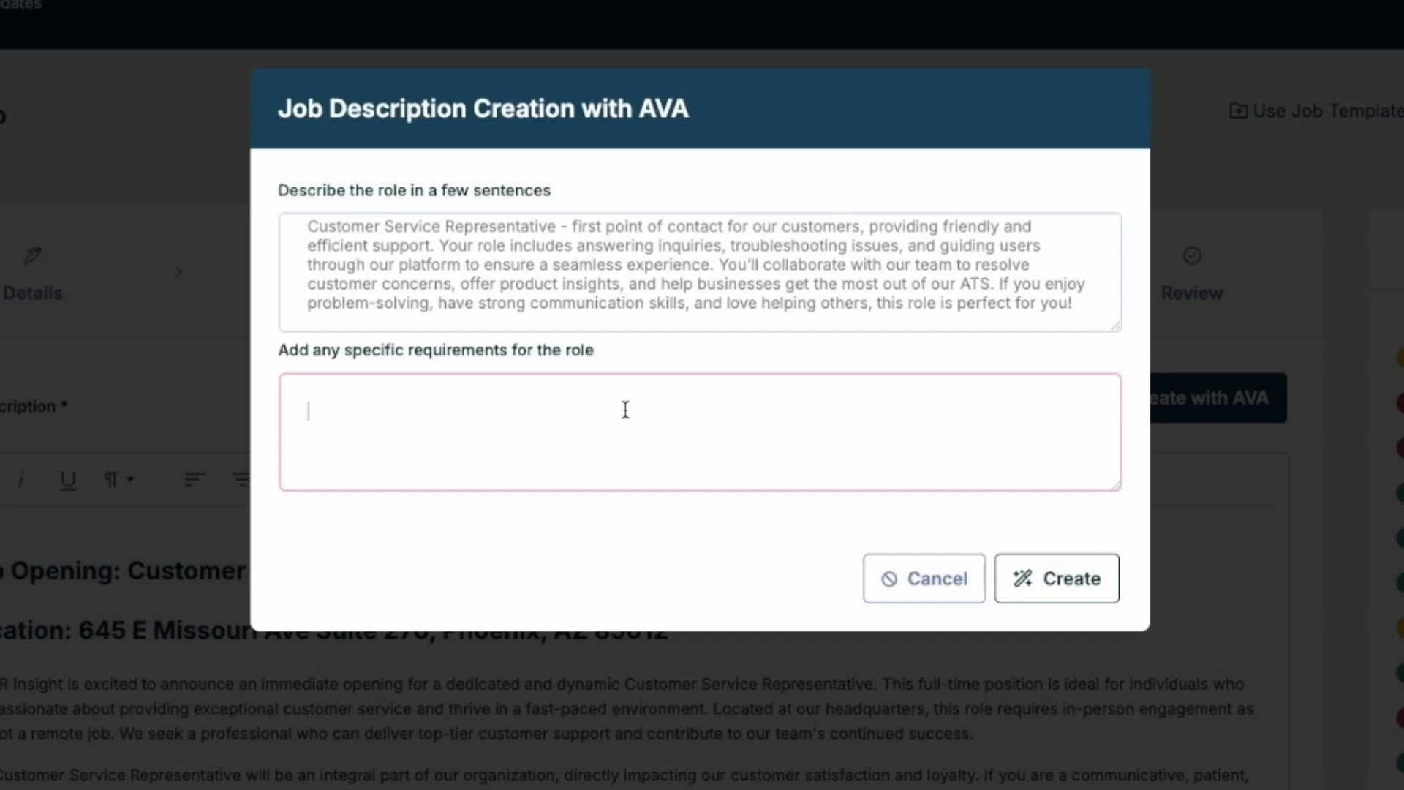
{"action": "type", "text": "1+ year experience Communication Skills"}
{"action": "left_click", "coordinate": [1056, 578]}
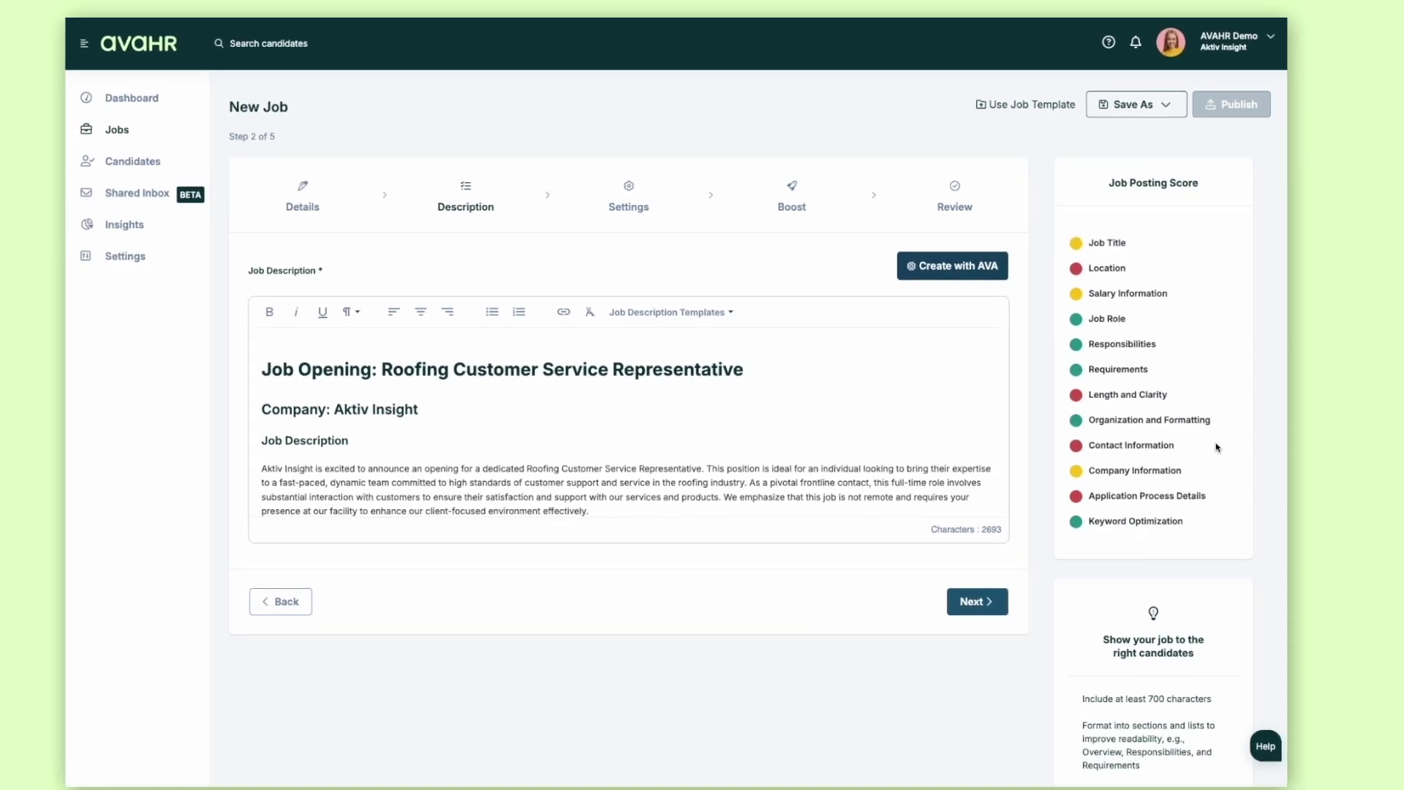
{"action": "left_click", "coordinate": [963, 200]}
{"action": "scroll", "coordinate": [978, 469], "scroll_direction": "down", "scroll_amount": 4}
{"action": "scroll", "coordinate": [977, 469], "scroll_direction": "down", "scroll_amount": 2}
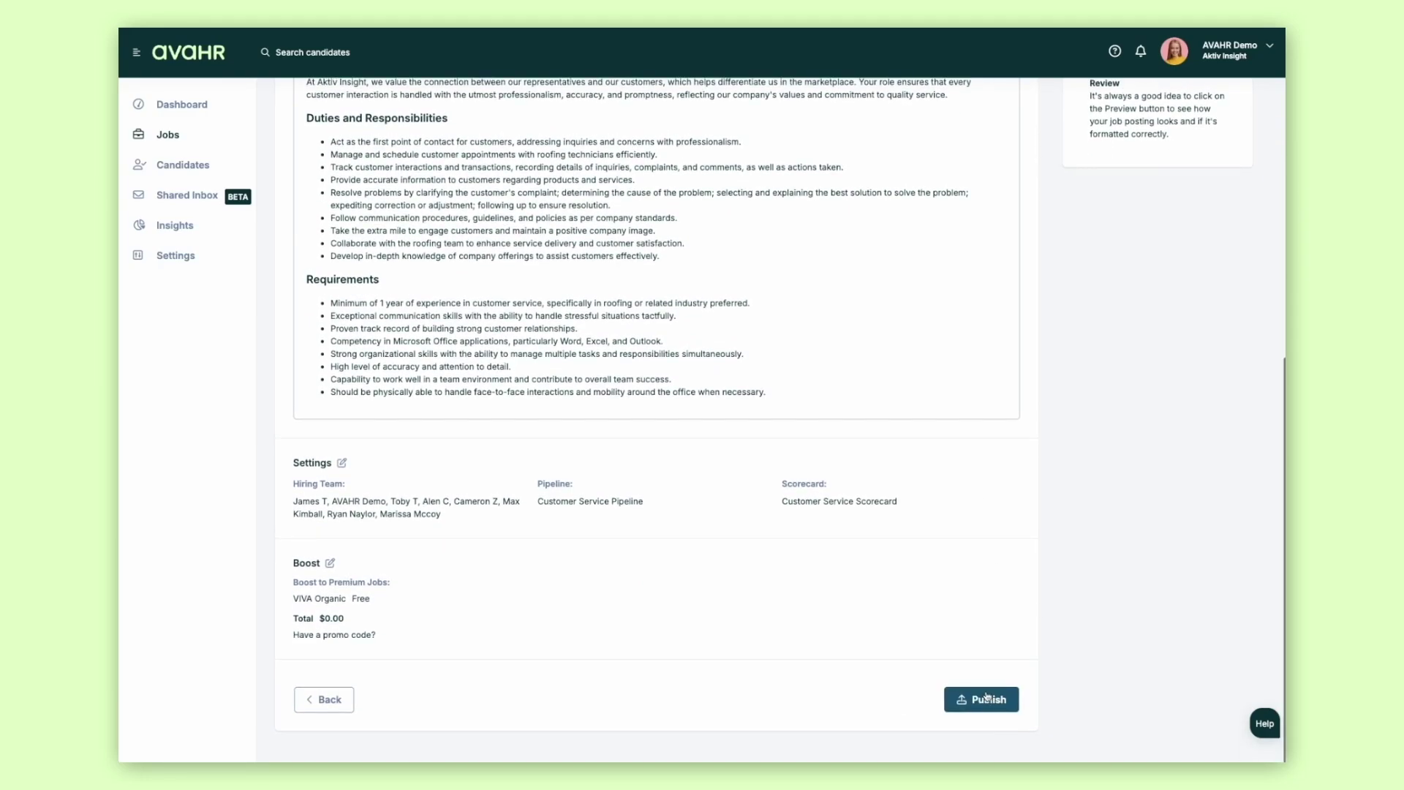
Publish the Roofing Customer Service Representative posting and bring up the All Candidates list
{"action": "left_click", "coordinate": [986, 696]}
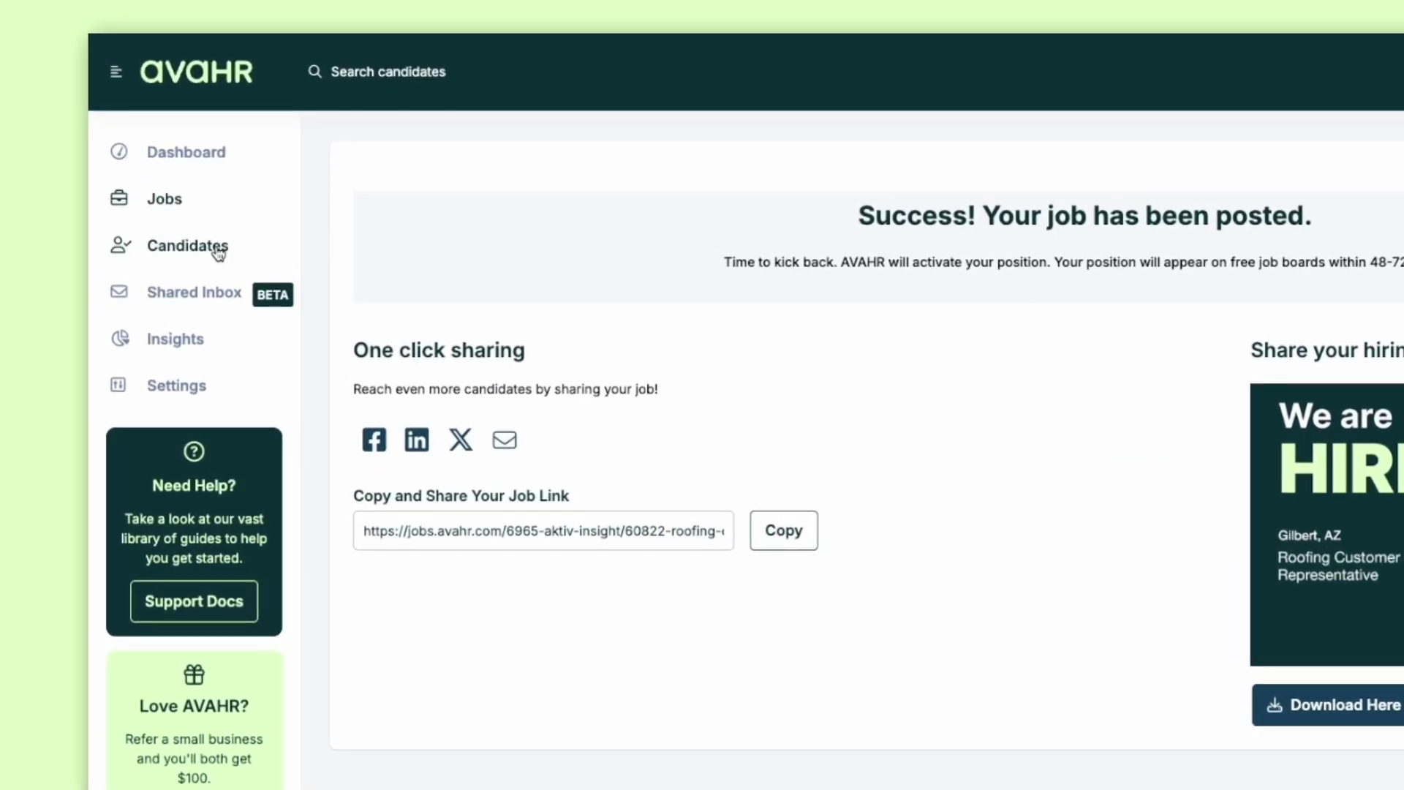
{"action": "left_click", "coordinate": [218, 252]}
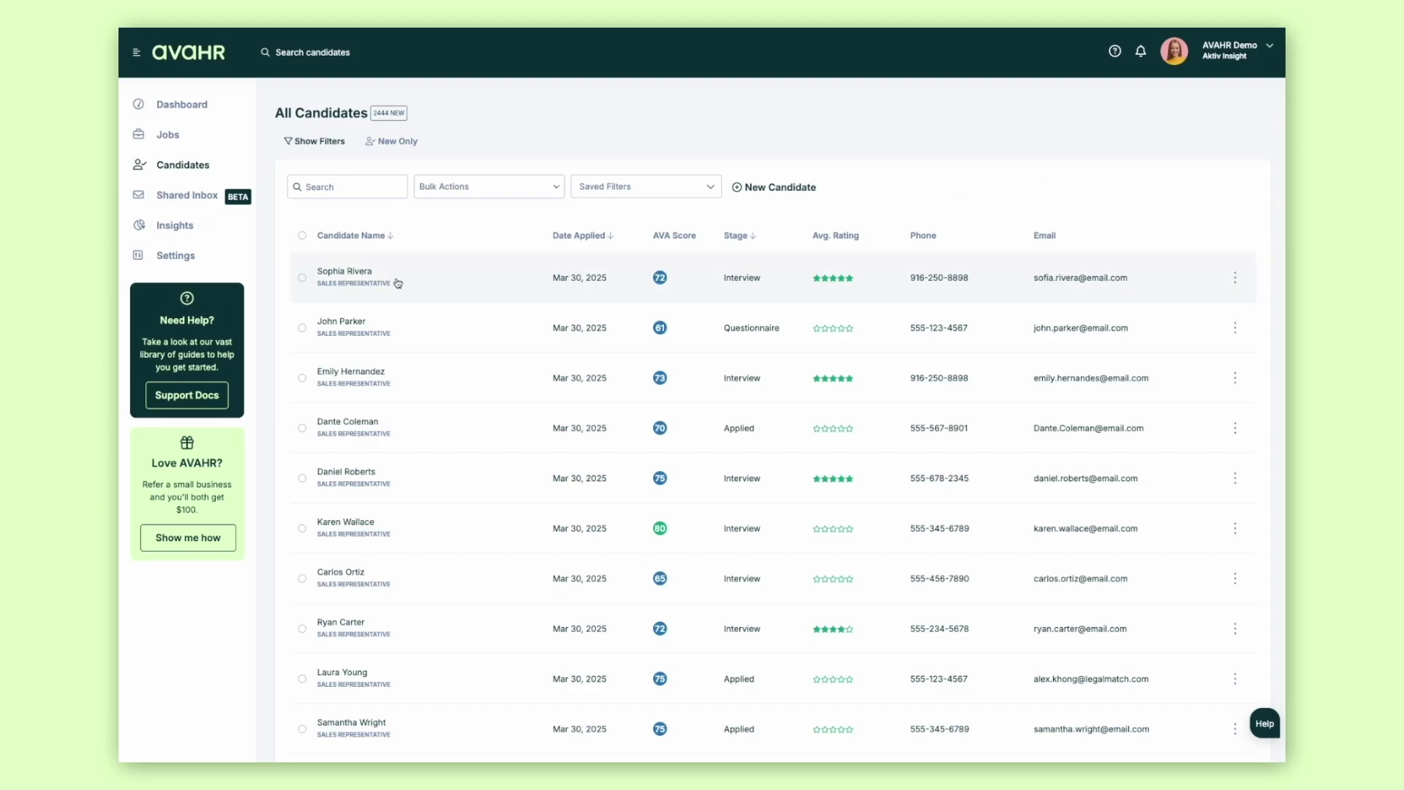
{"action": "left_click", "coordinate": [397, 284]}
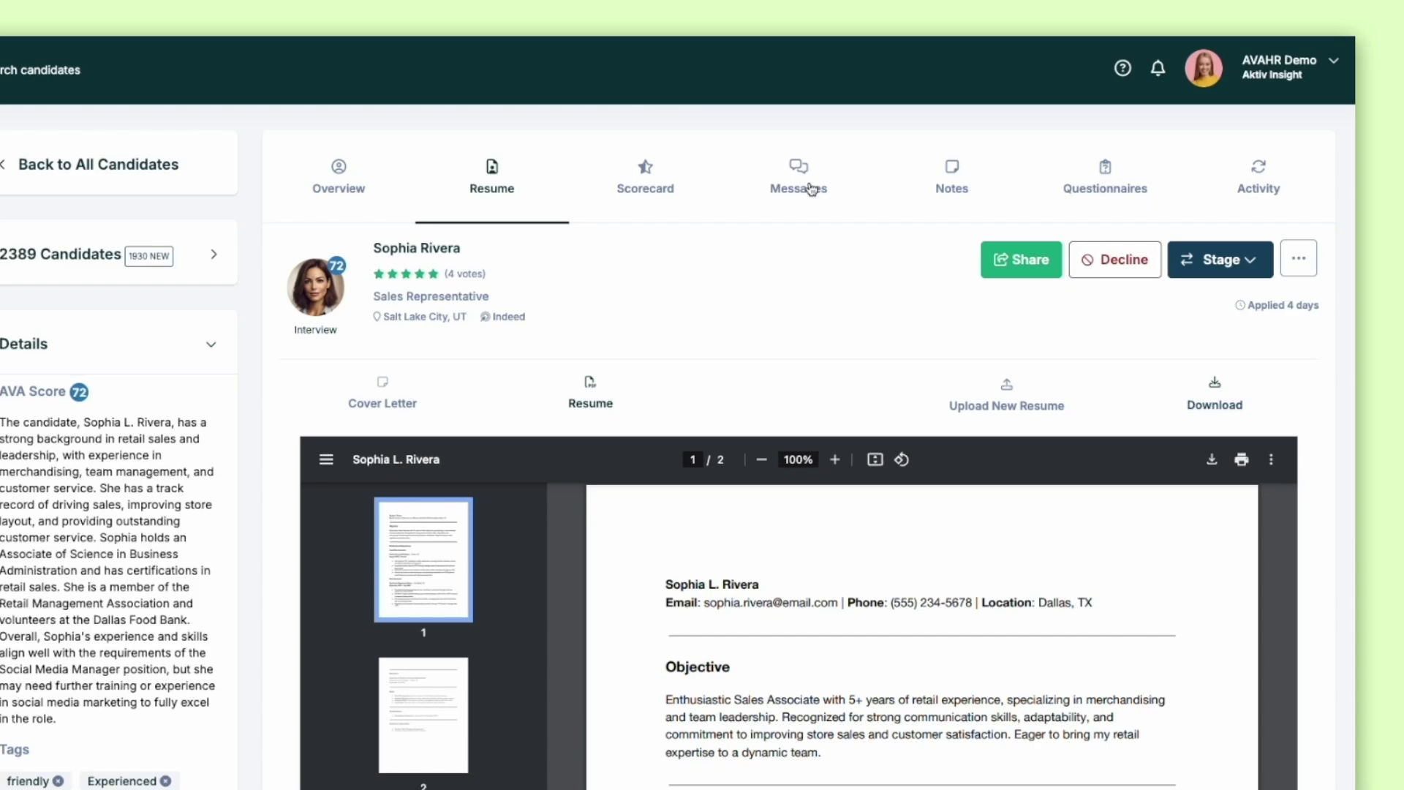
{"action": "left_click", "coordinate": [809, 190]}
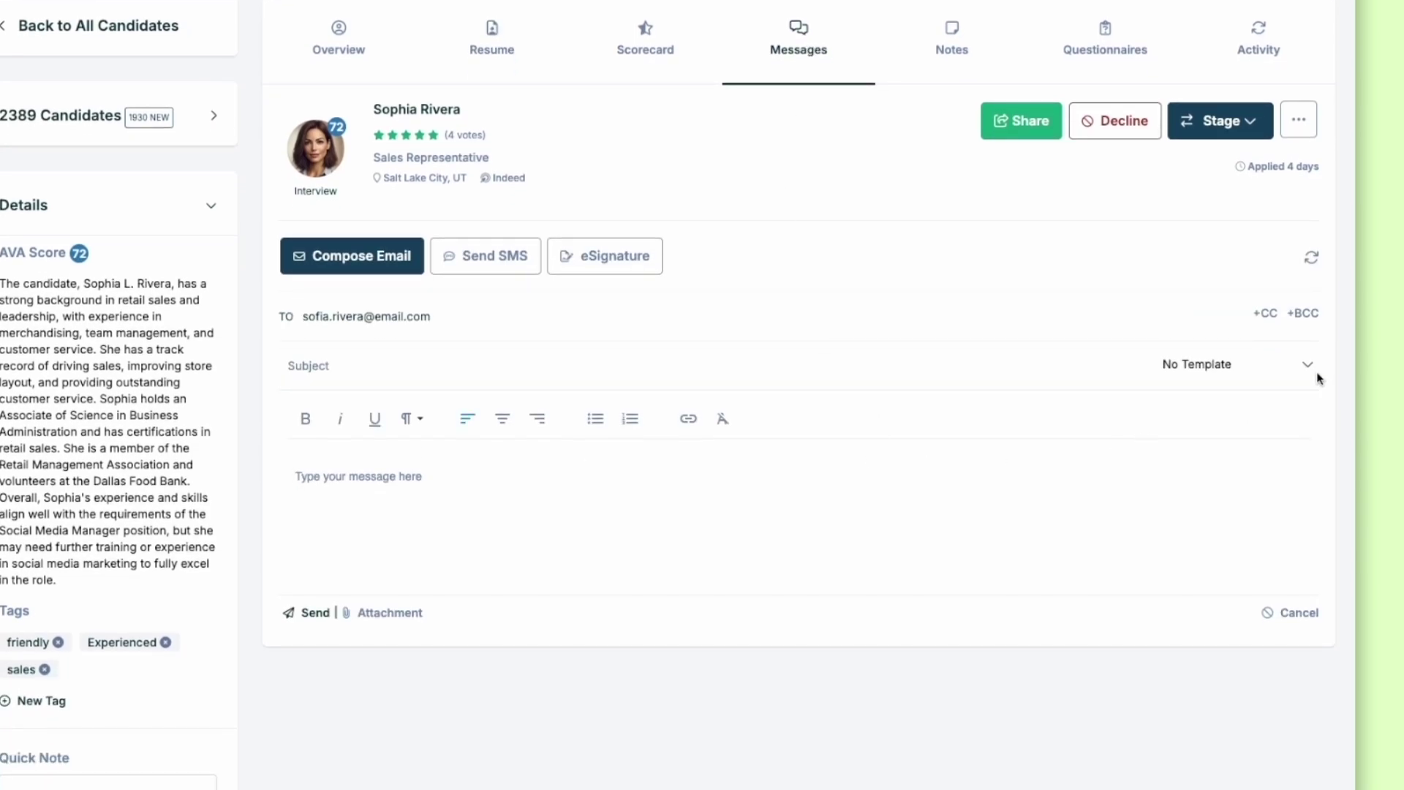
{"action": "left_click", "coordinate": [1317, 371]}
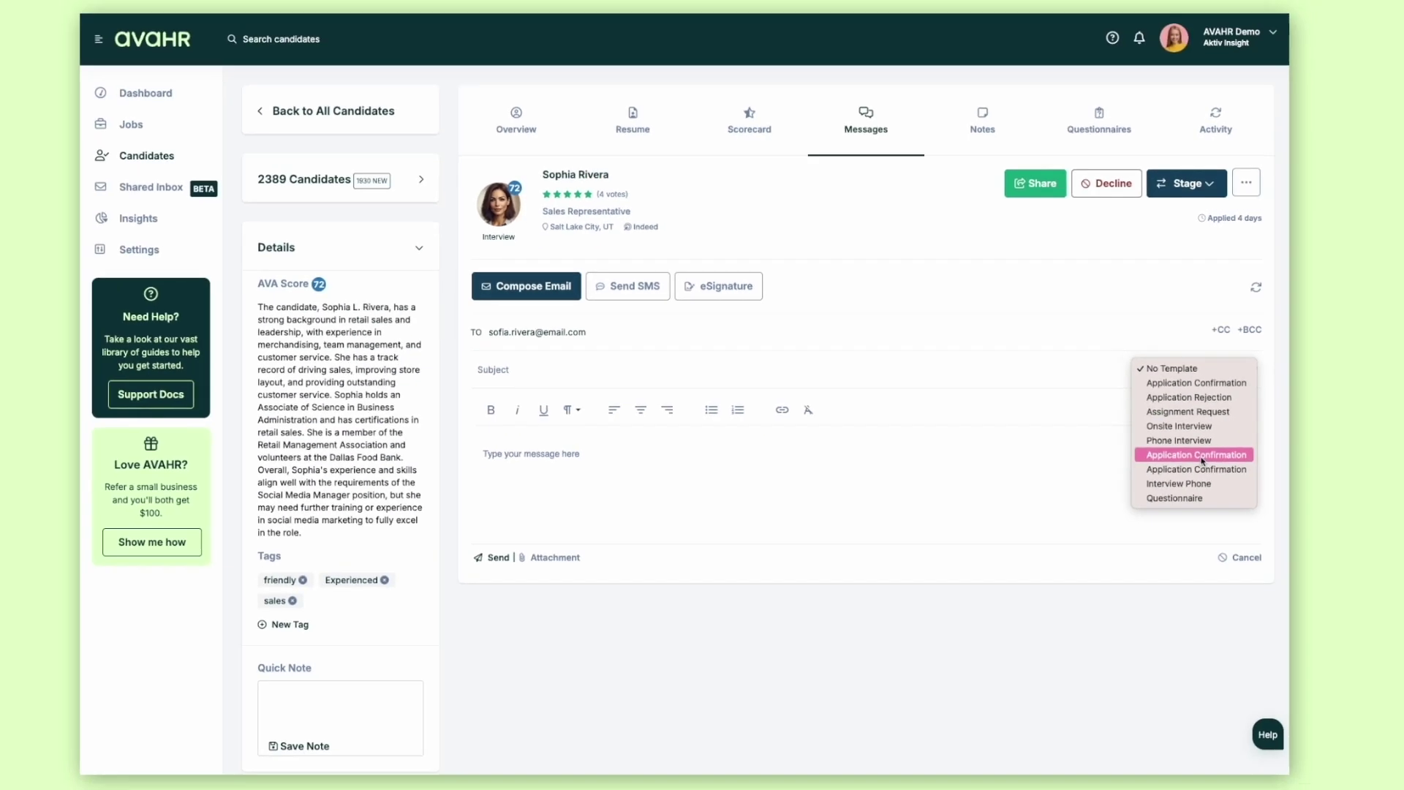
{"action": "left_click", "coordinate": [1204, 454]}
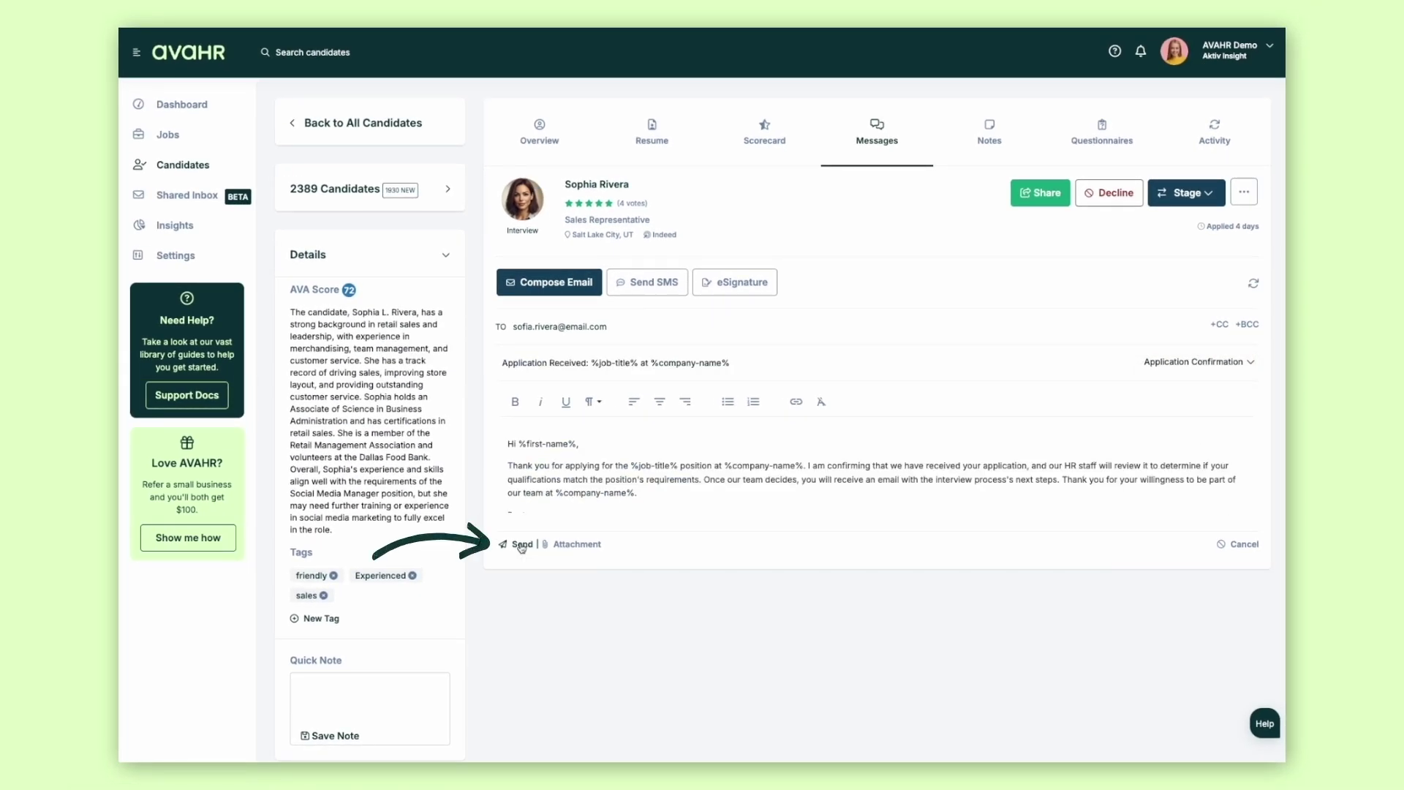
{"action": "left_click", "coordinate": [521, 544]}
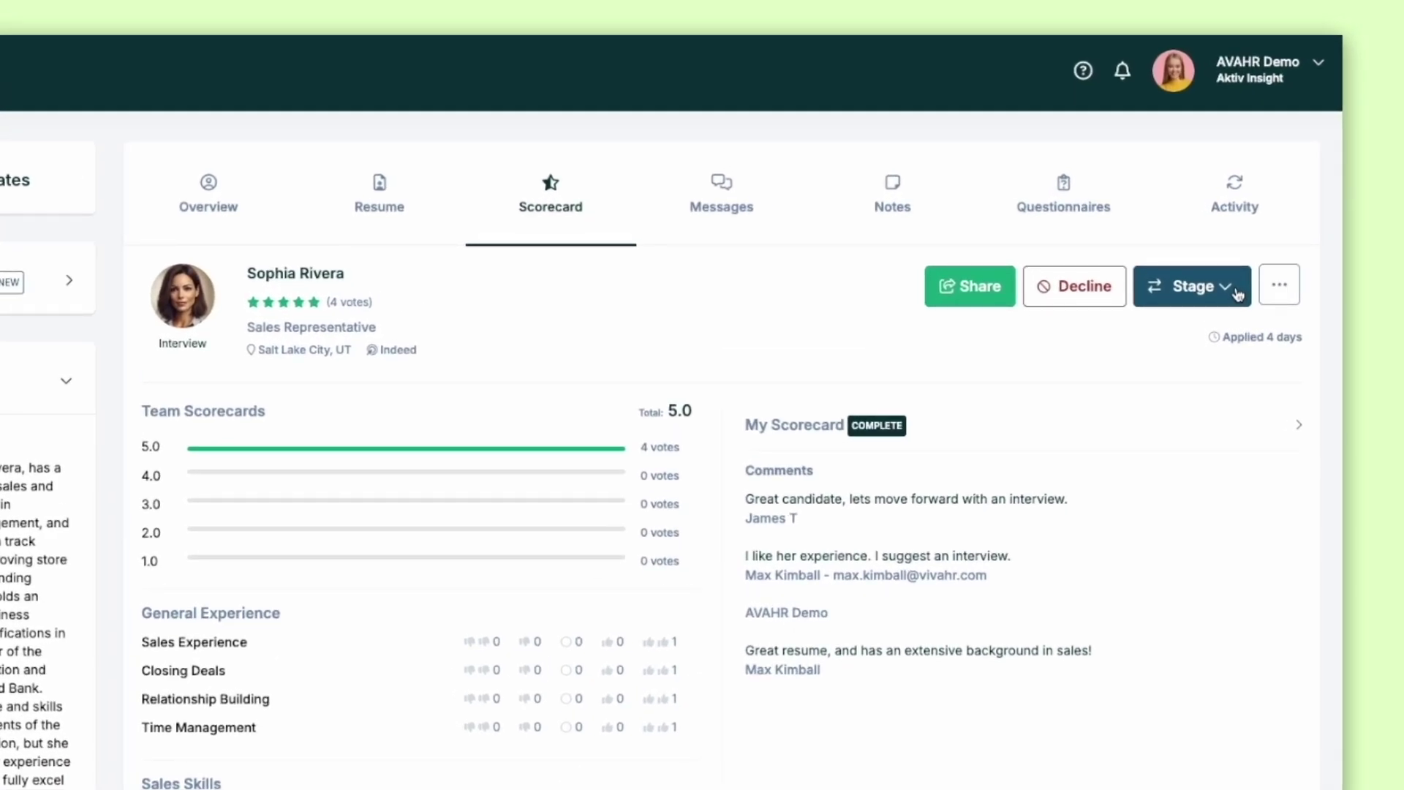
{"action": "left_click", "coordinate": [1237, 293]}
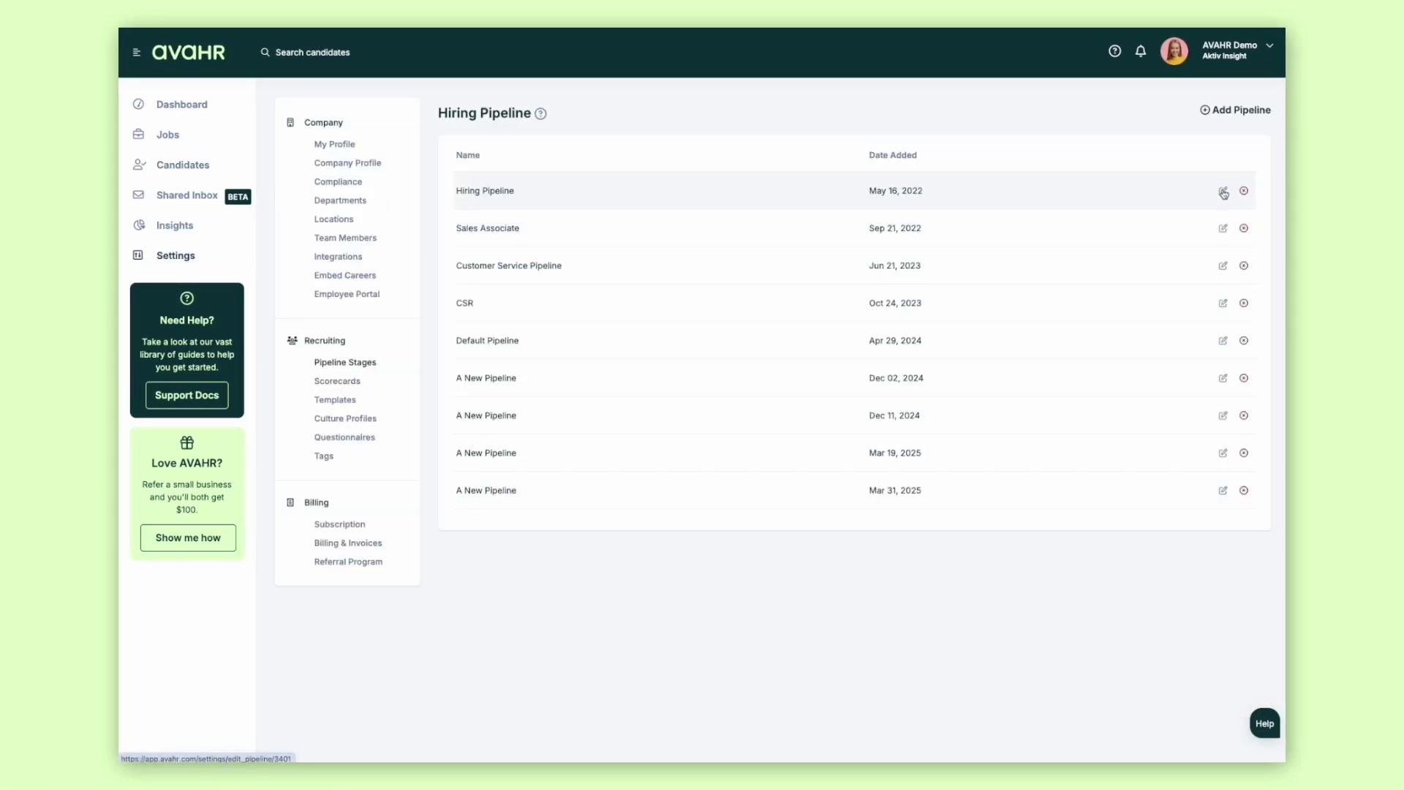
Edit the Hiring Pipeline's Applied stage, keeping Send Email as its automated action
{"action": "left_click", "coordinate": [1222, 191]}
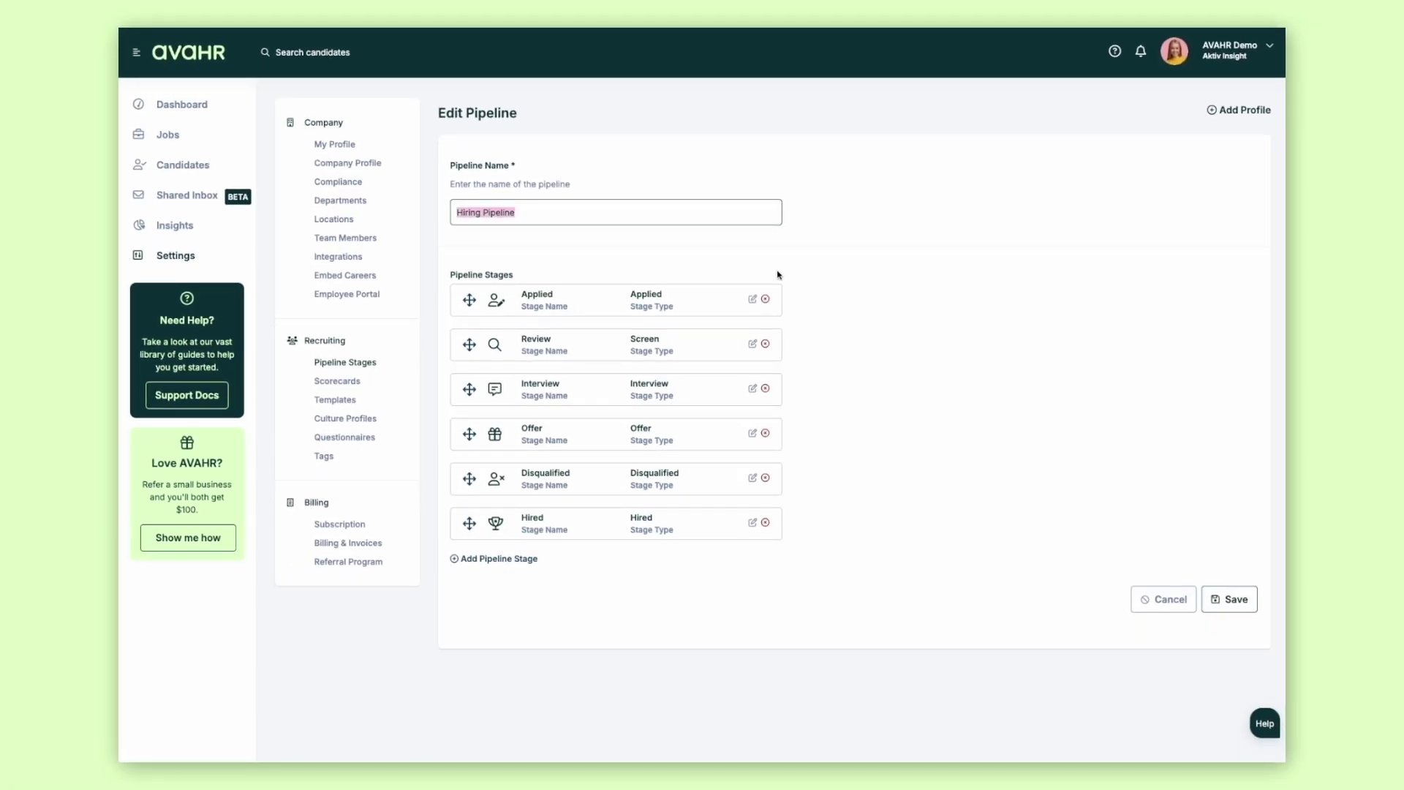
{"action": "left_click", "coordinate": [753, 300]}
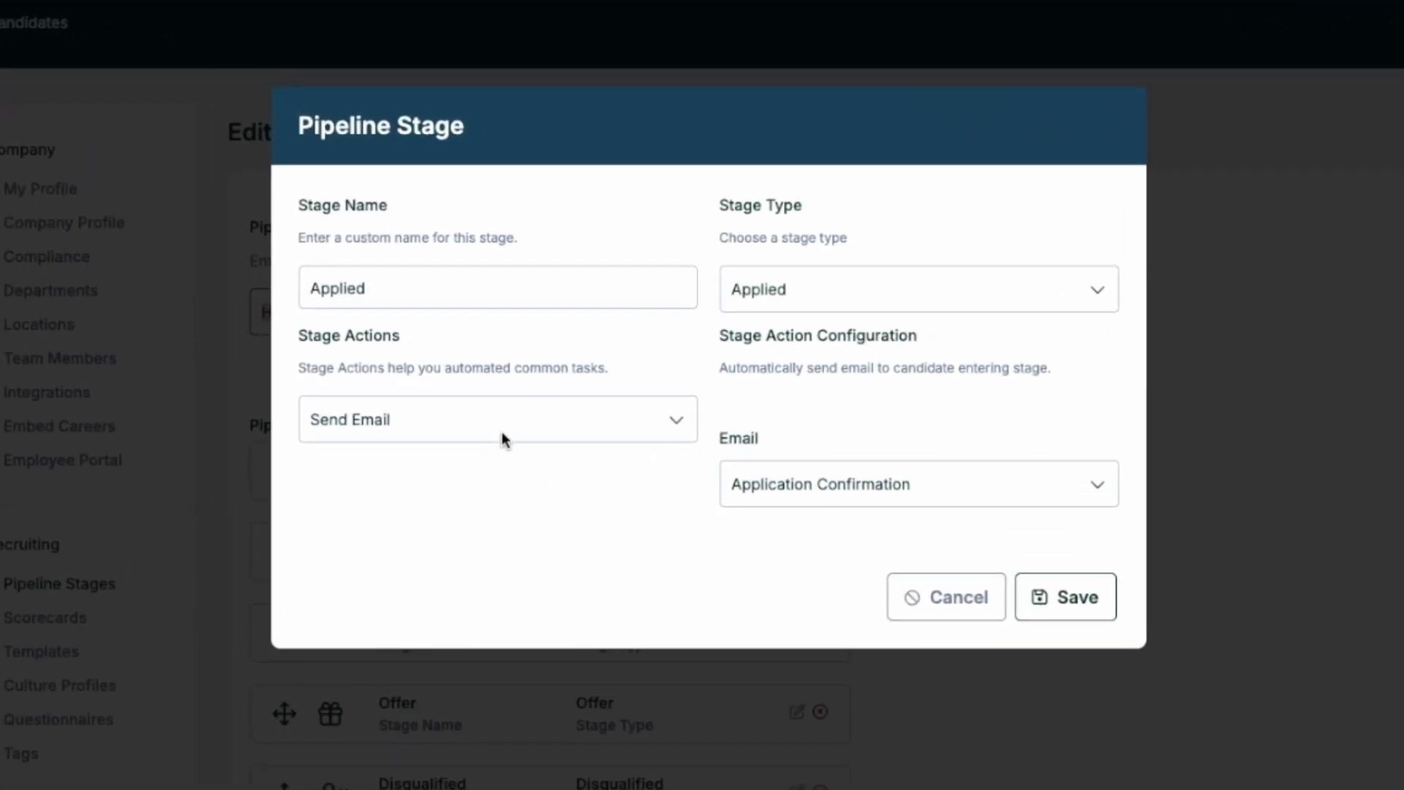
{"action": "left_click", "coordinate": [502, 428]}
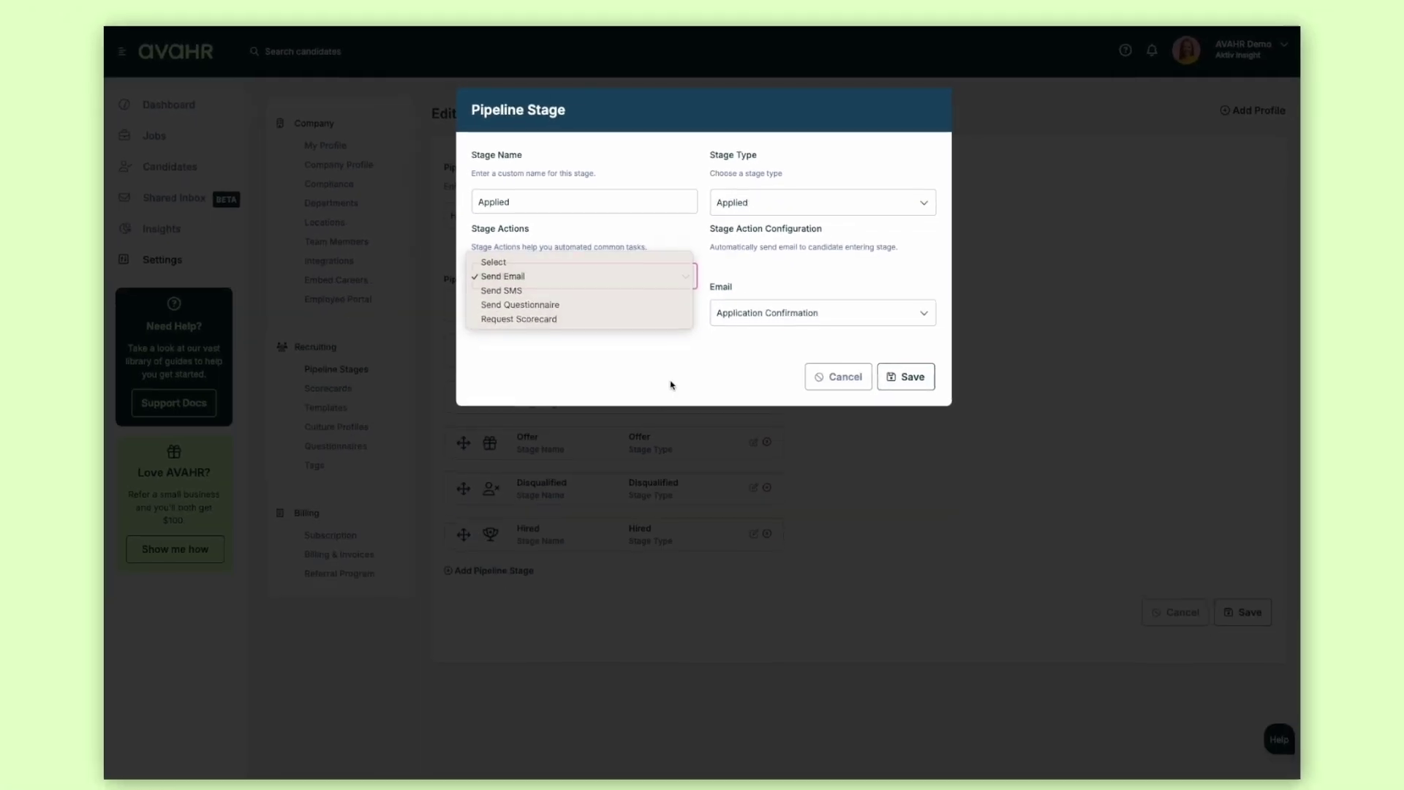
{"action": "left_click", "coordinate": [670, 378]}
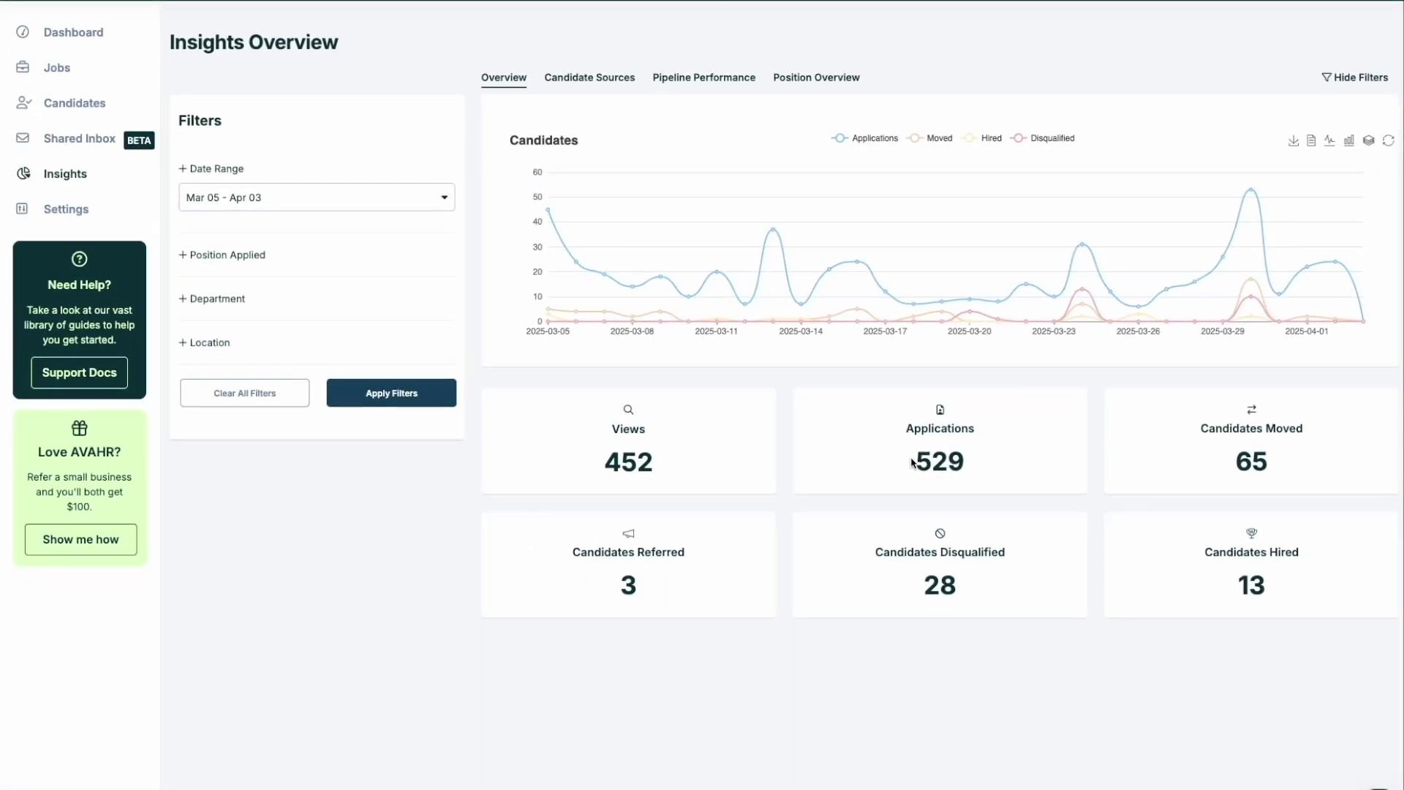
Switch from Insights Overview to the Candidate Sources view
{"action": "left_click", "coordinate": [589, 77]}
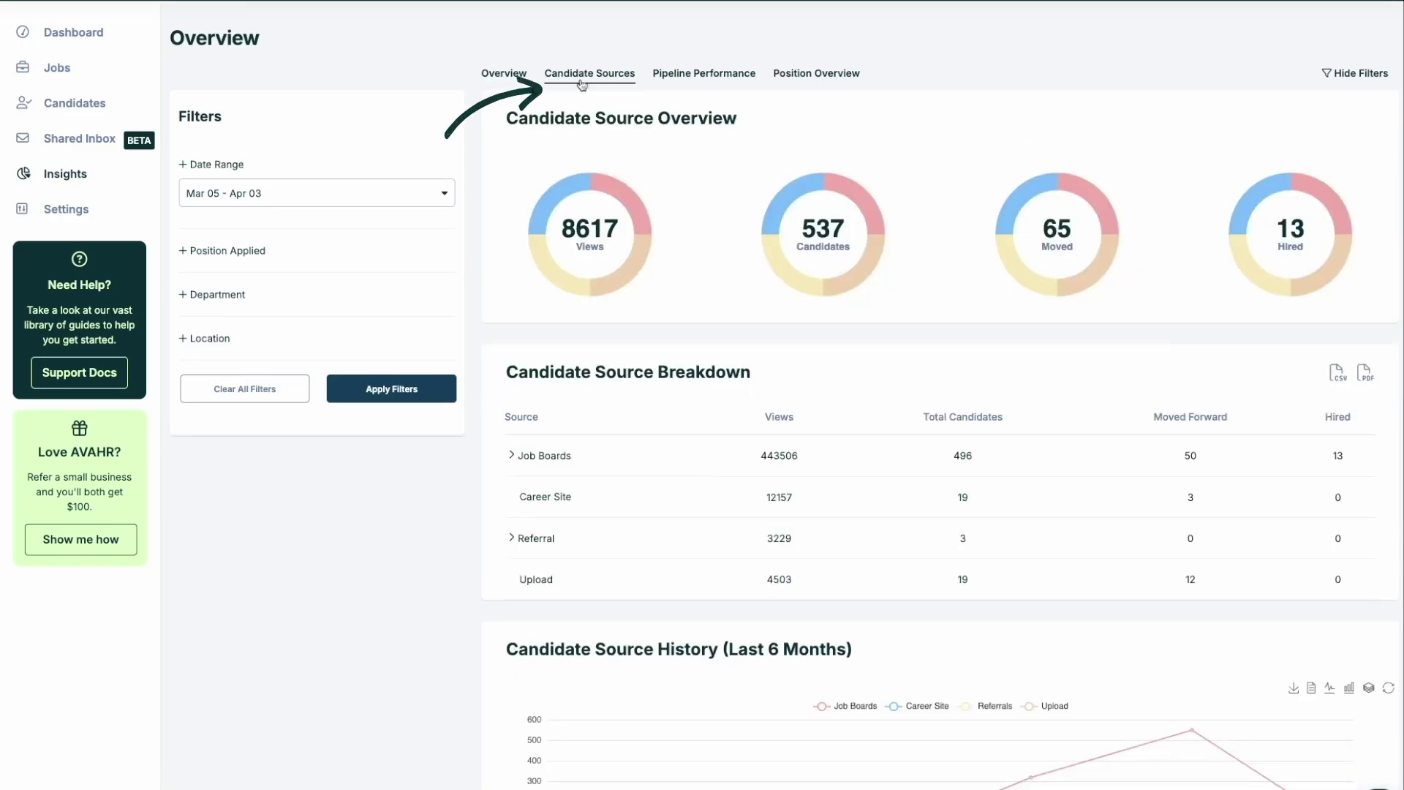